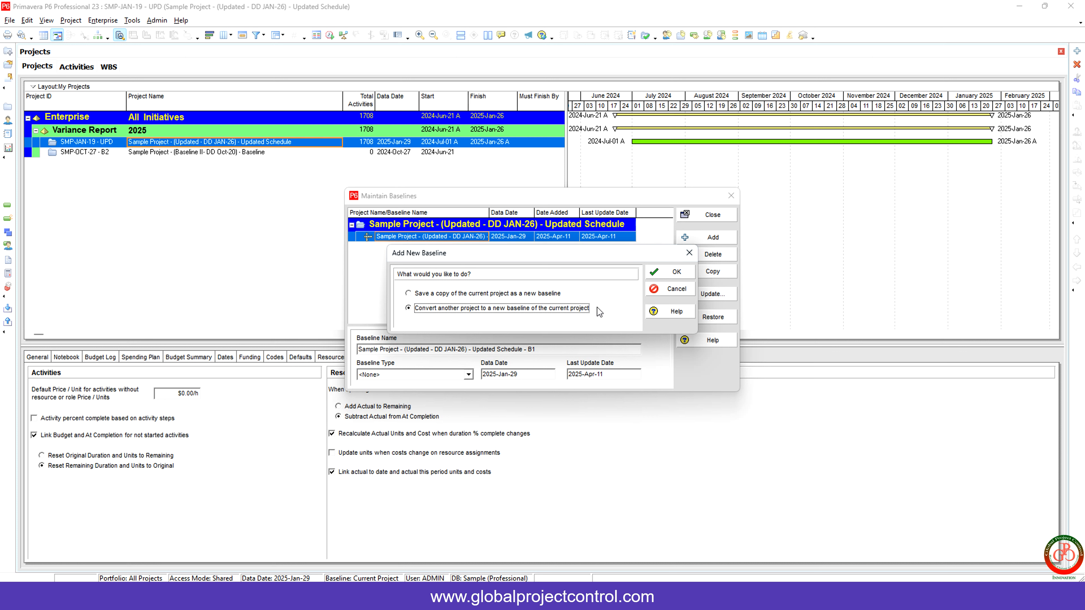
Convert the project SMP-OCT-27 - B2, Sample Project - (Baseline II- DD Oct-20) - Baseline, into a new baseline of the current project.
click(660, 274)
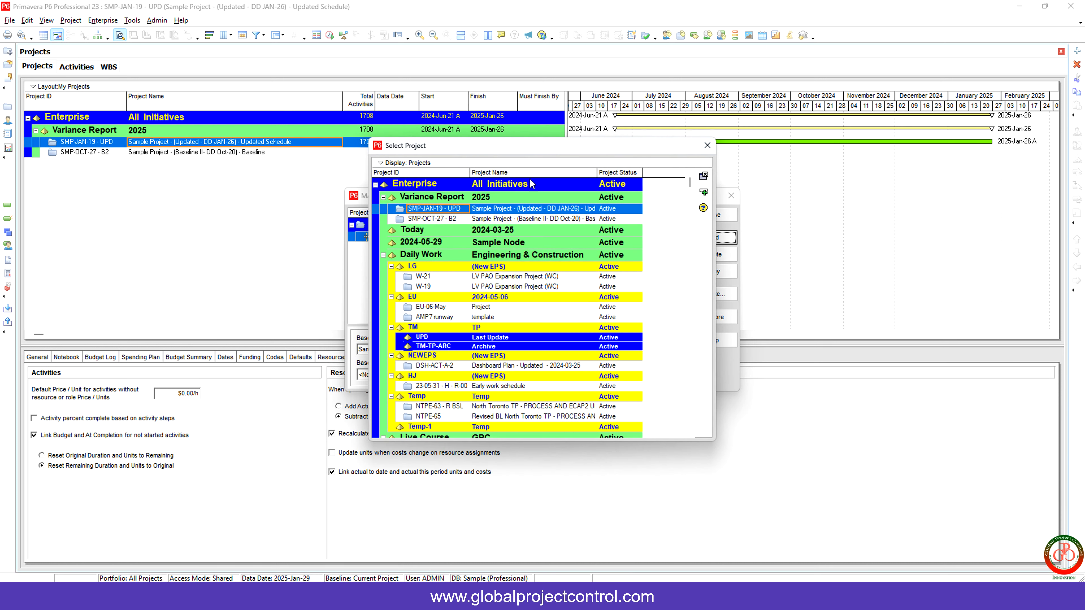
drag(506, 144, 498, 202)
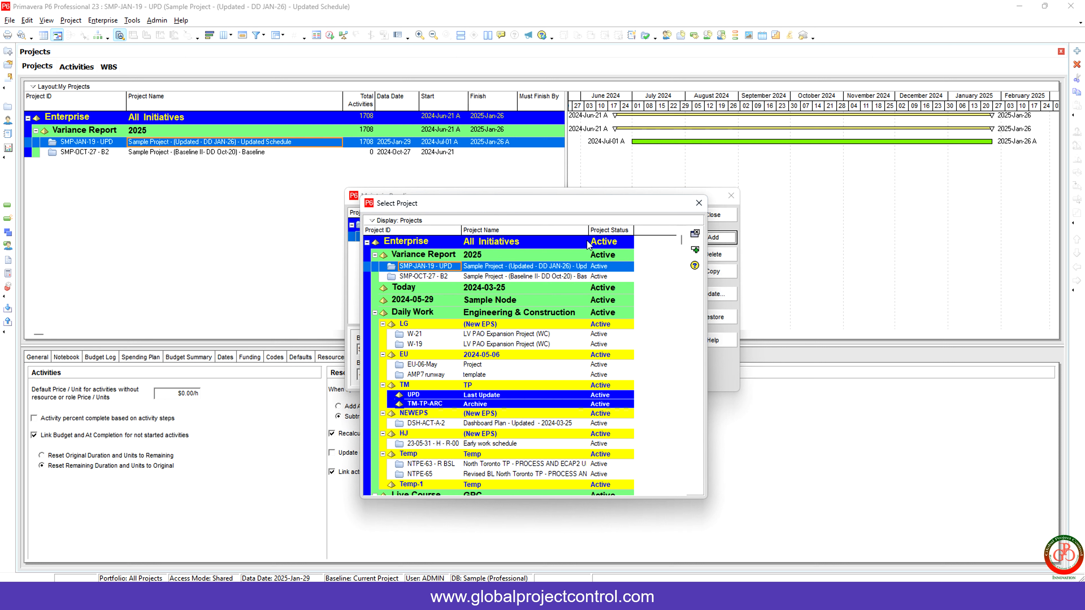
drag(590, 230, 623, 234)
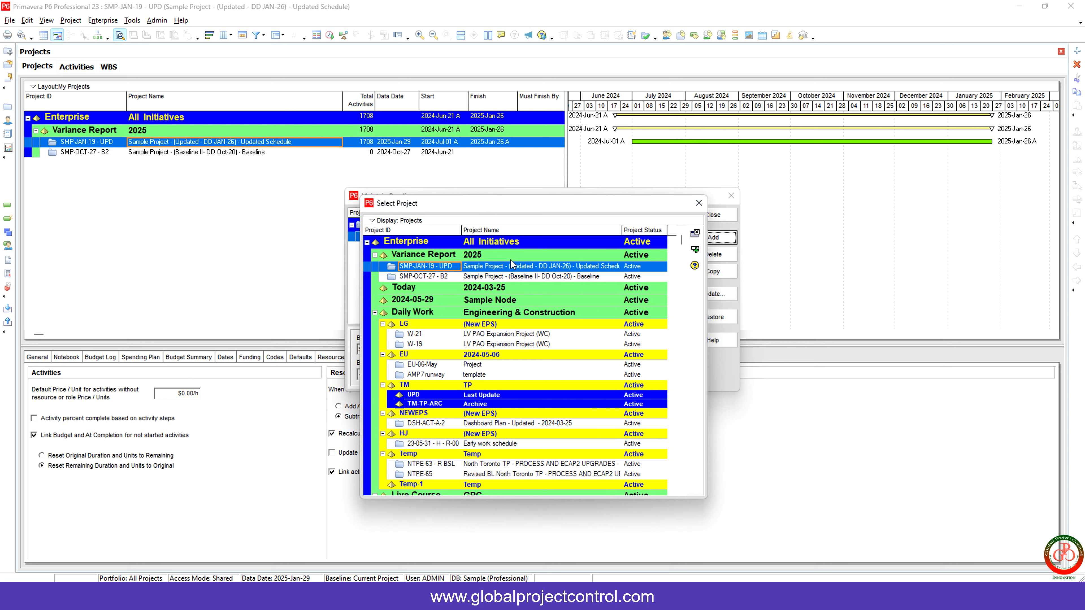
click(375, 312)
click(375, 325)
click(367, 338)
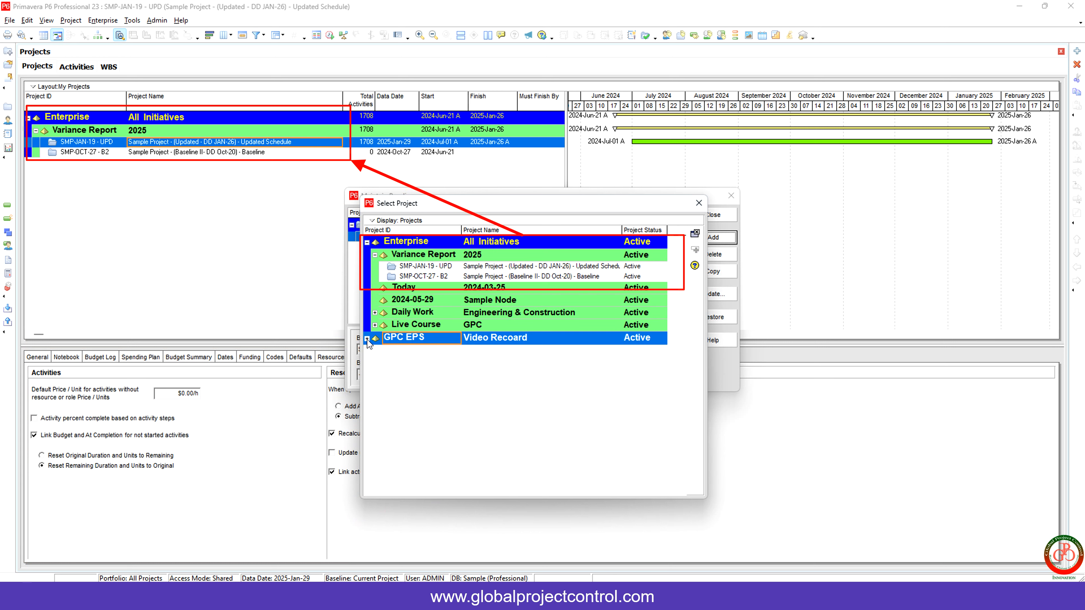
click(443, 267)
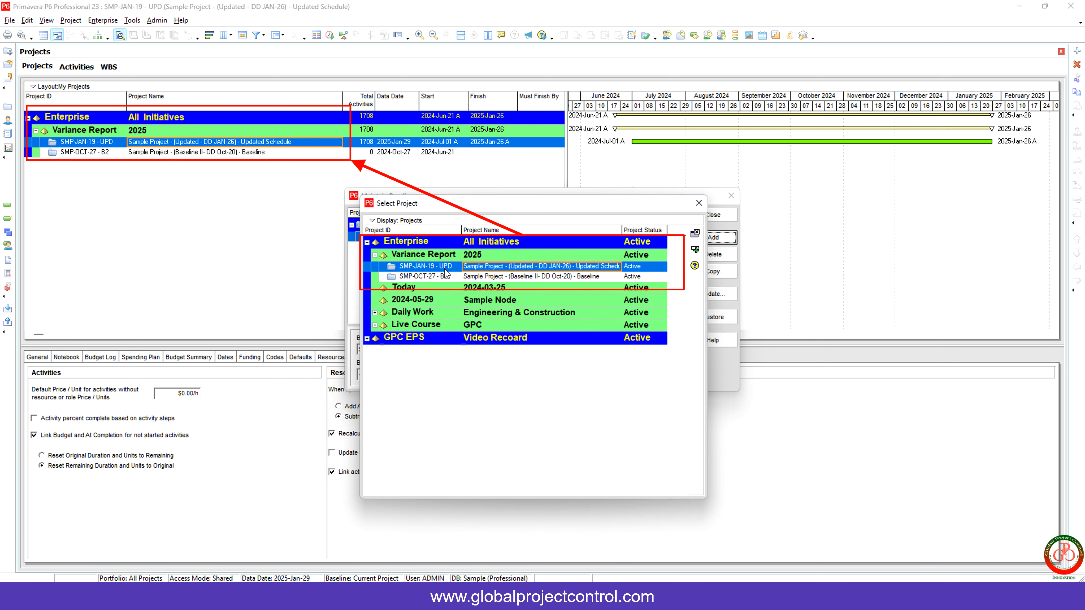
click(445, 270)
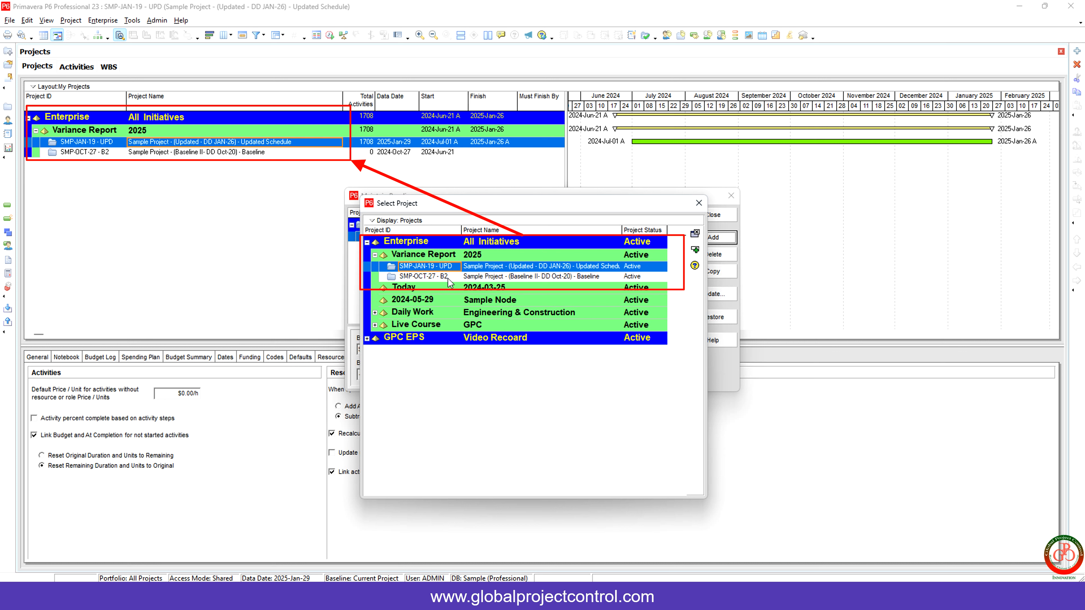
click(447, 279)
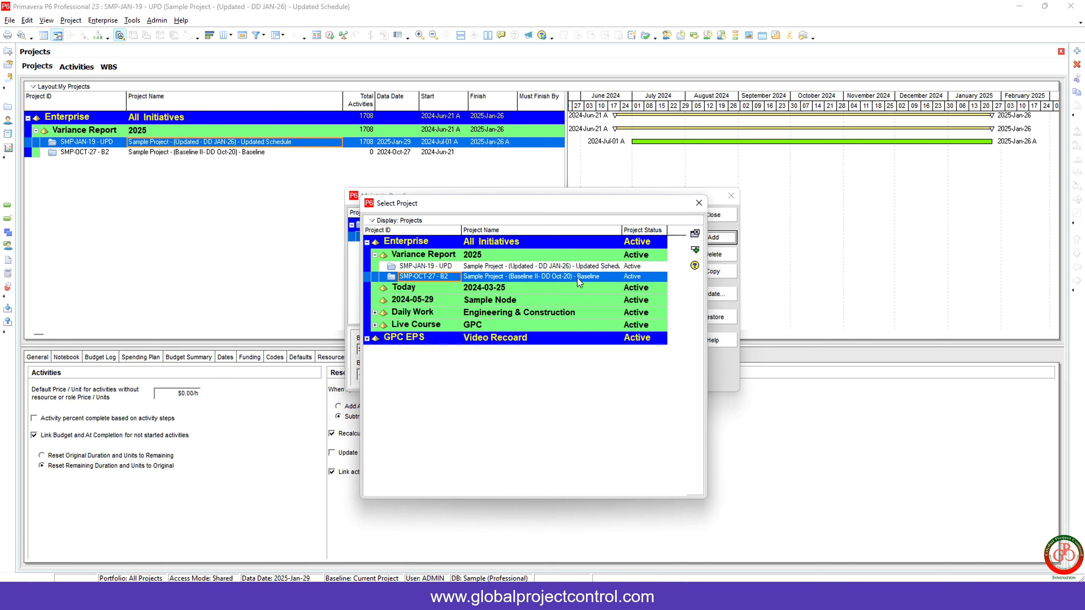
click(694, 250)
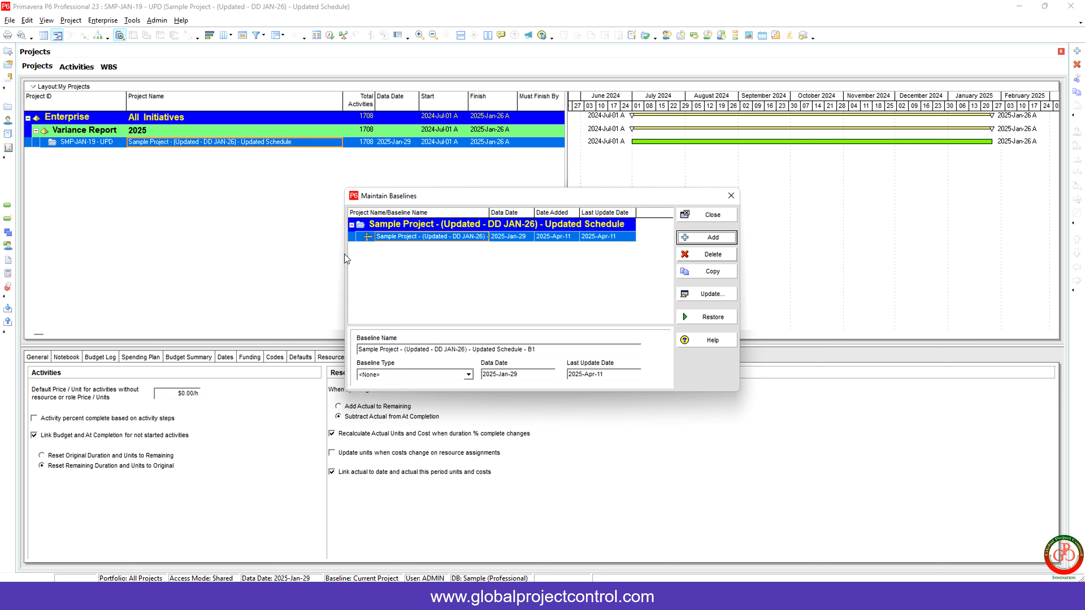
Widen the Maintain Baselines dialog and its baseline name column to read the full names, and close the dialog.
drag(344, 255, 228, 255)
drag(372, 211, 444, 211)
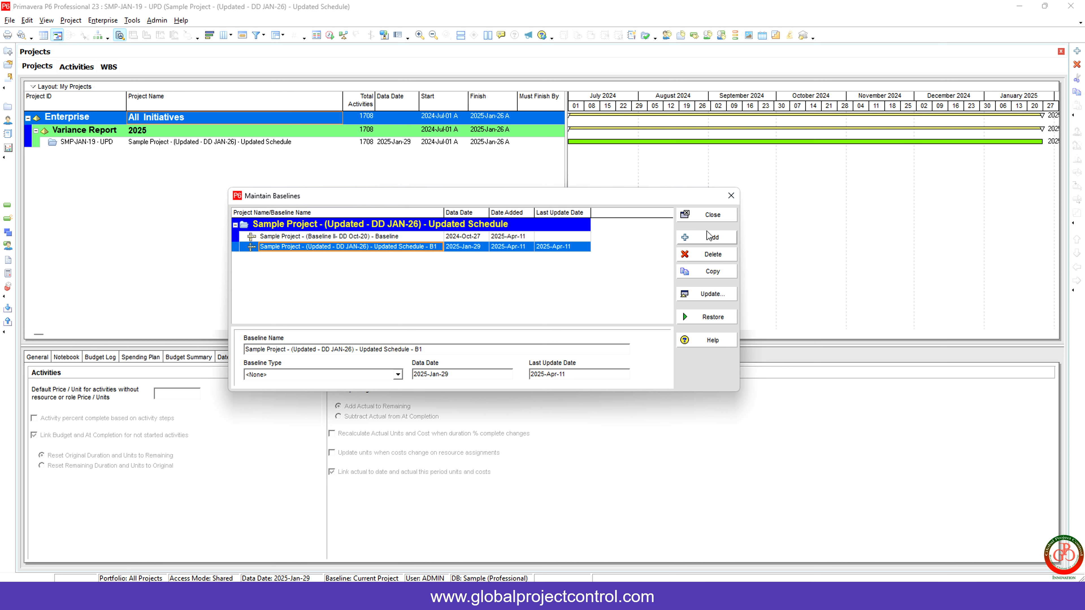
click(709, 214)
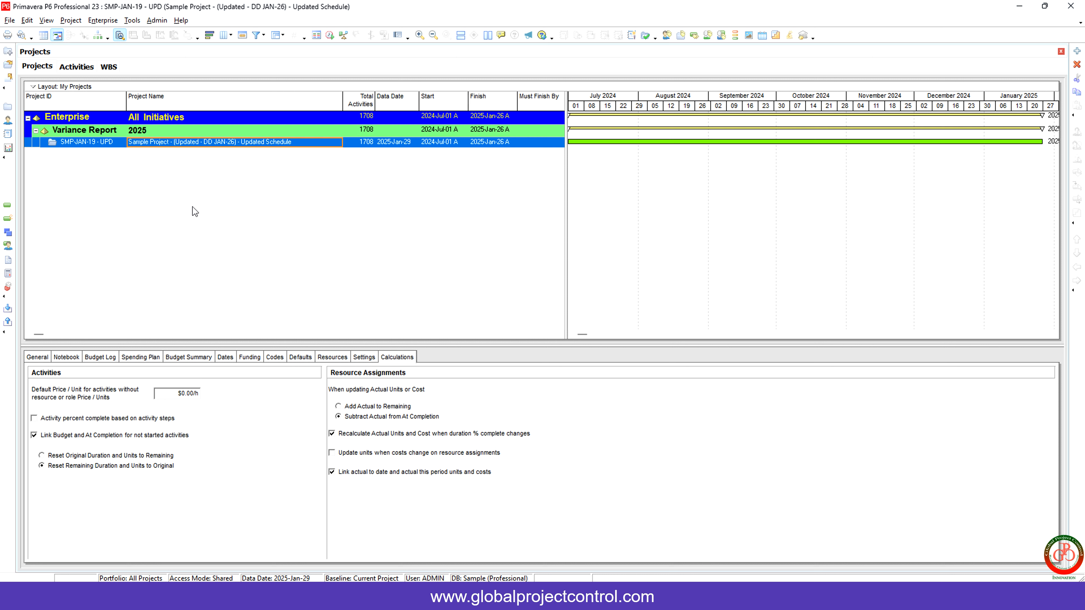
Assign Sample Project - (Baseline II- DD Oct-20) - Baseline as the project baseline of SMP-JAN-19 - UPD.
click(69, 22)
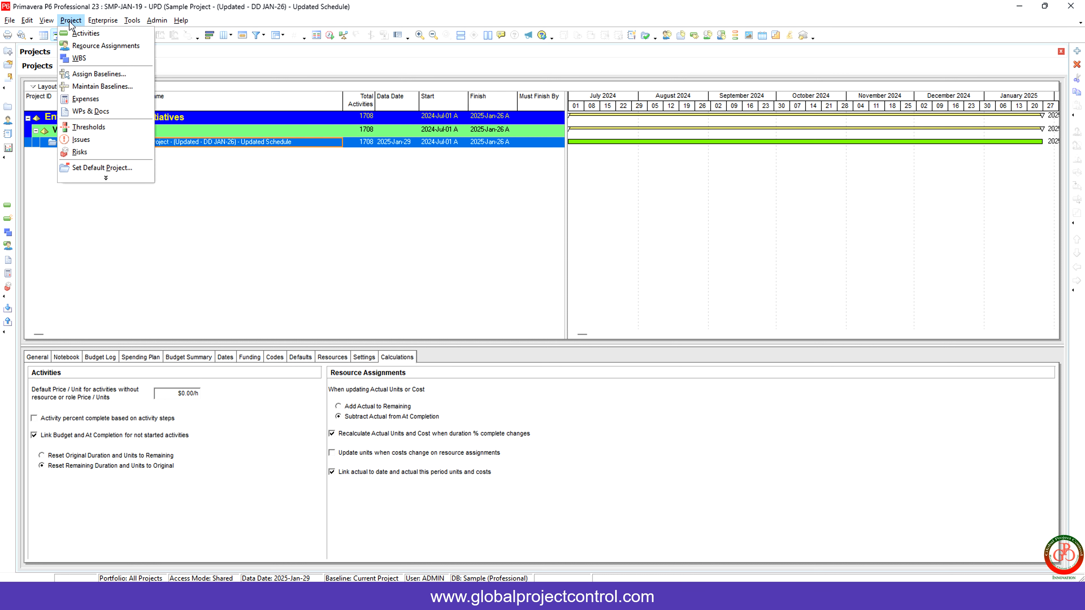
click(88, 75)
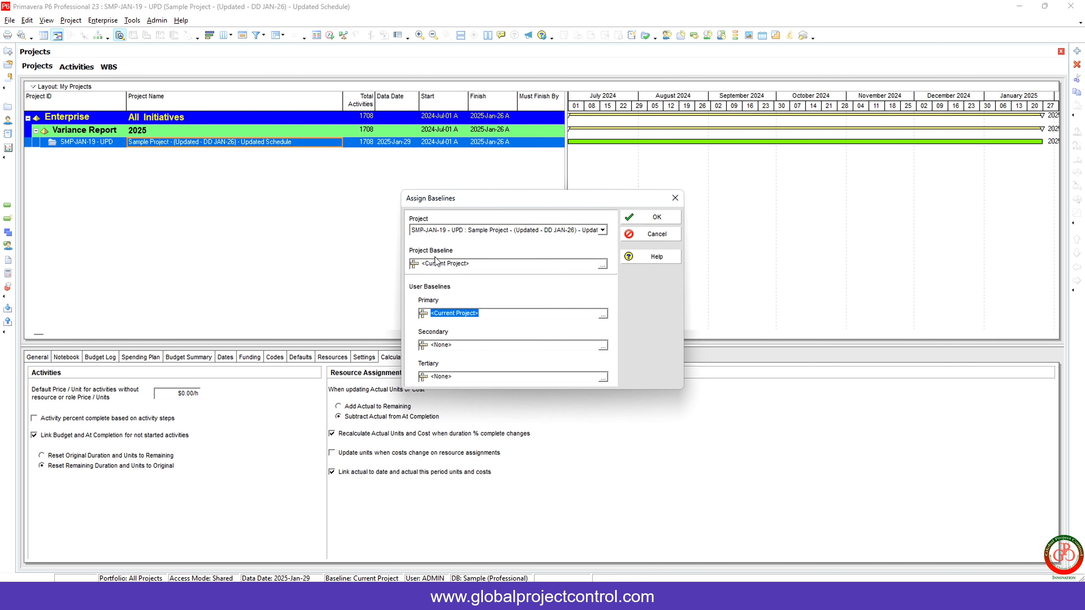
click(602, 264)
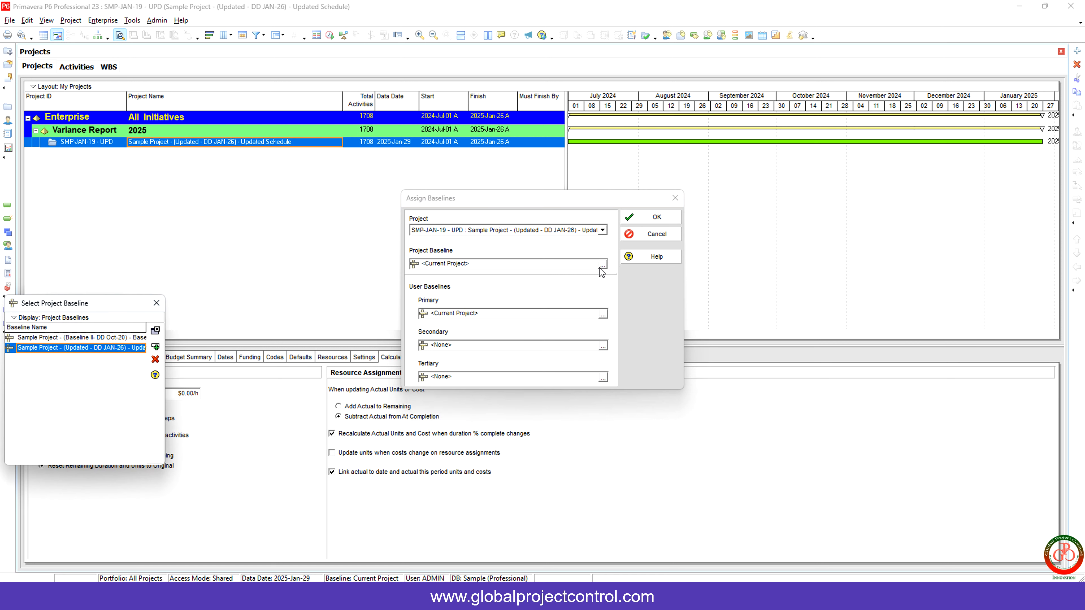
drag(105, 309, 312, 265)
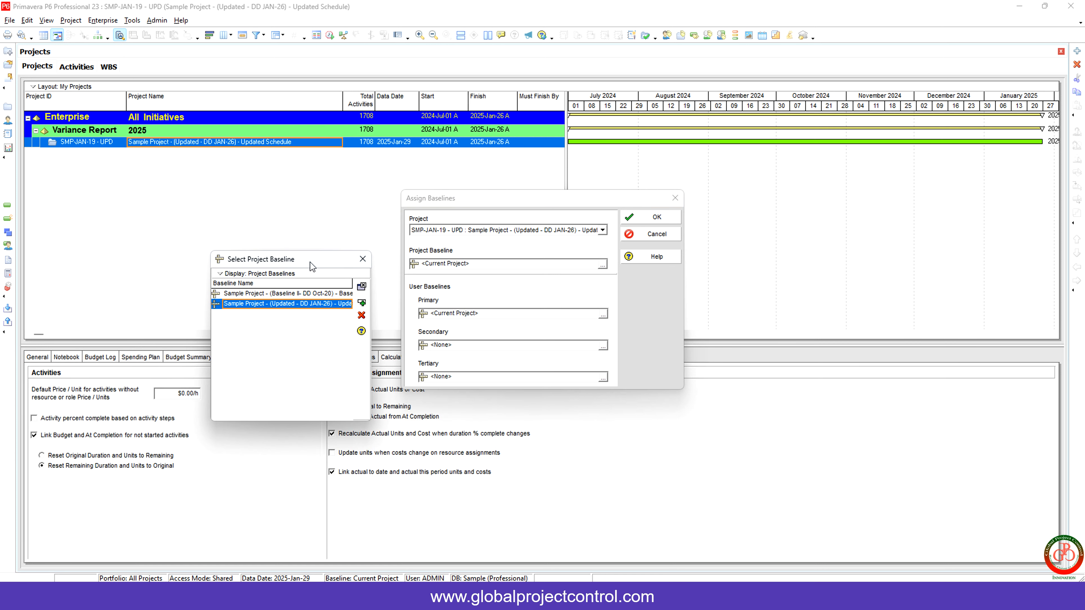
drag(209, 322, 91, 317)
drag(232, 283, 281, 285)
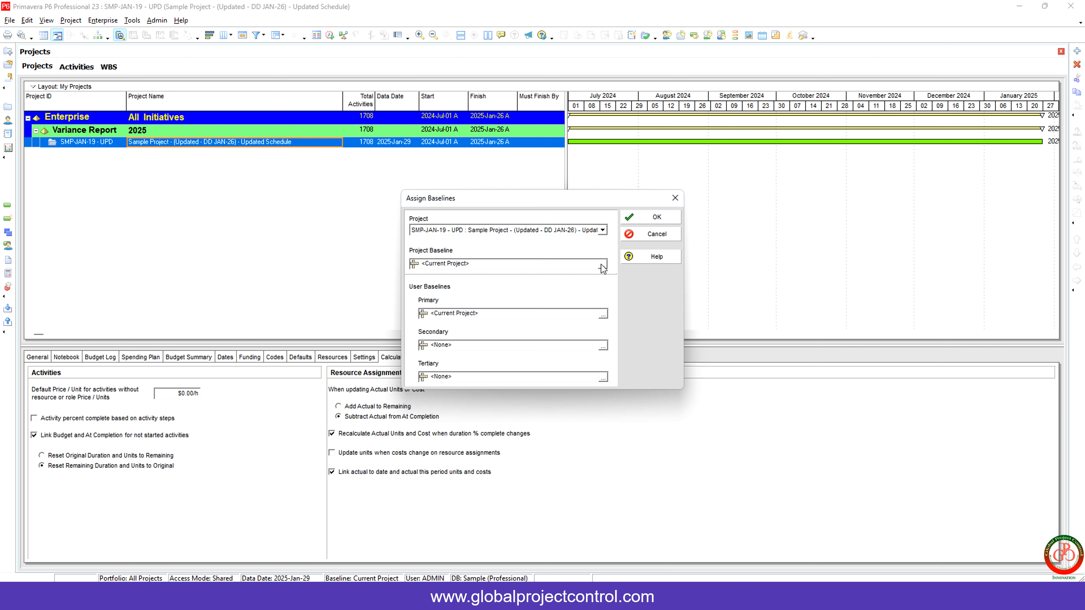
click(602, 265)
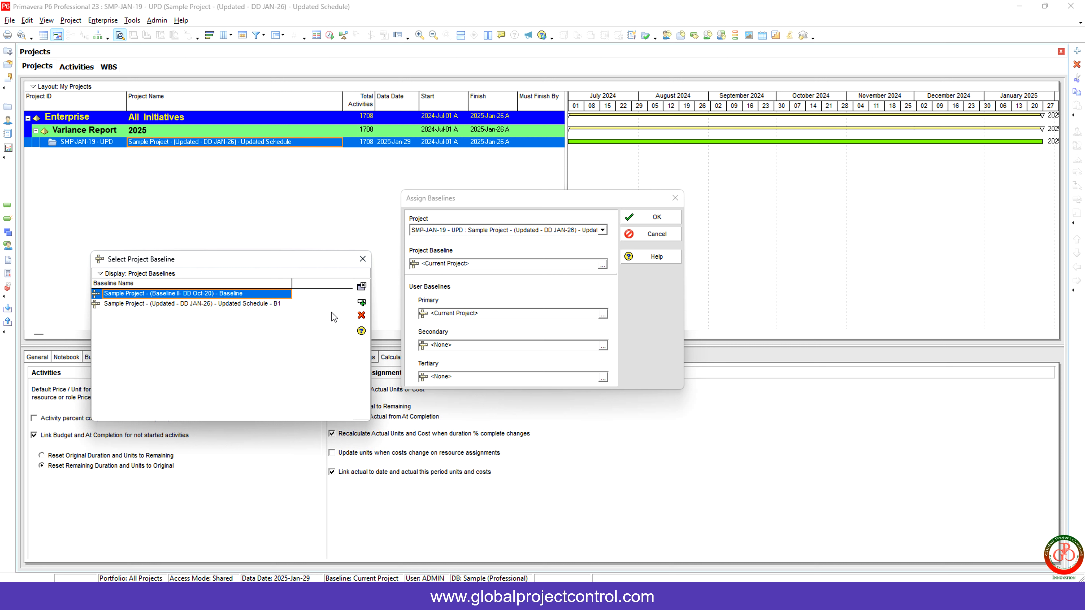
click(361, 303)
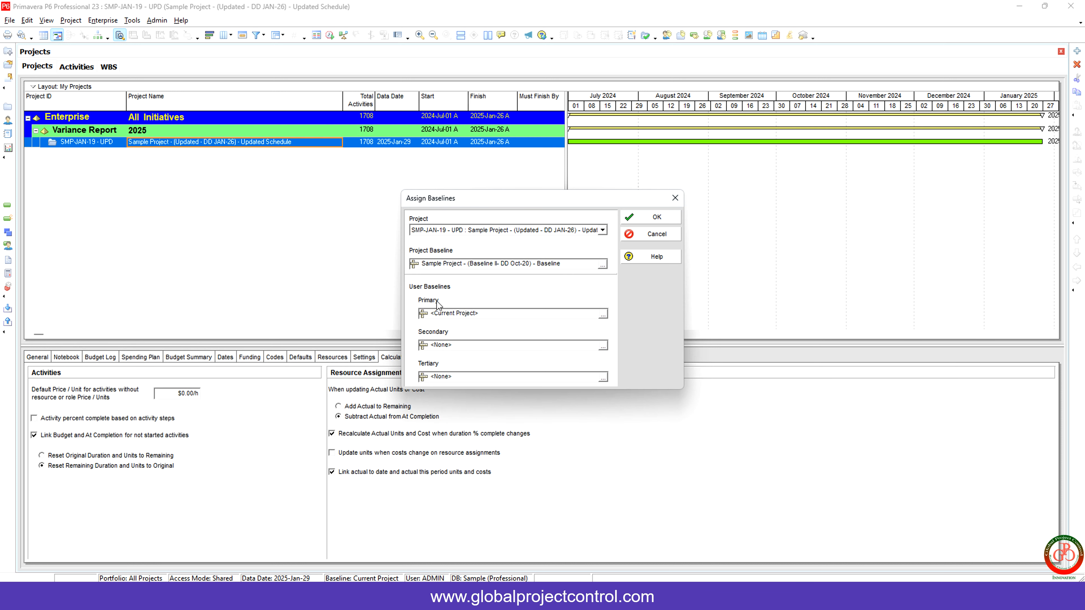
Assign Sample Project - (Updated - DD JAN-26) - Updated Schedule - B1 as the primary user baseline and open the project's activities.
click(602, 316)
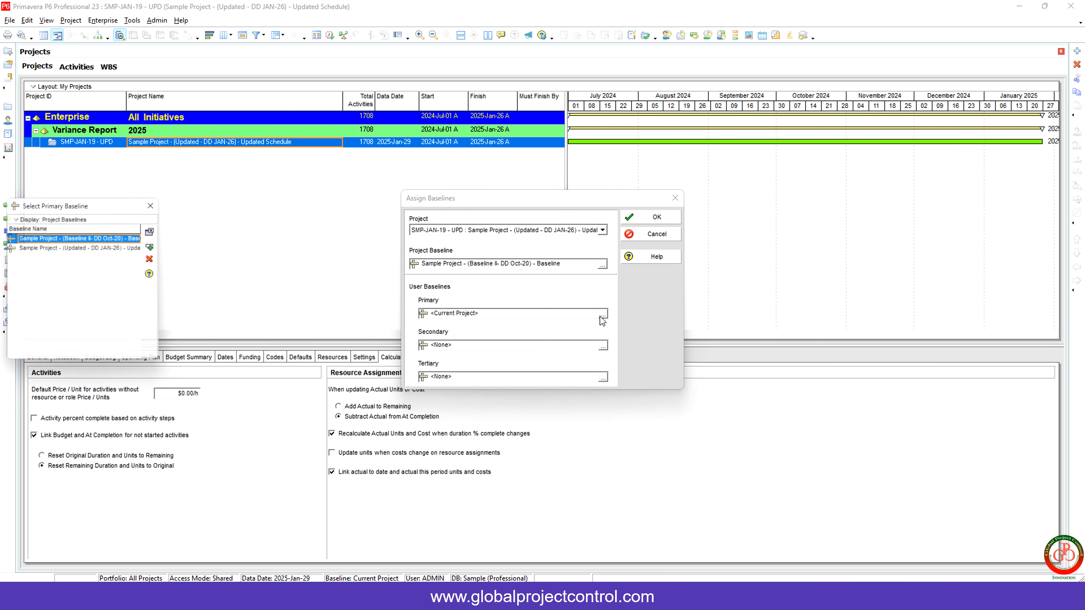
drag(167, 267, 304, 269)
drag(146, 233, 213, 234)
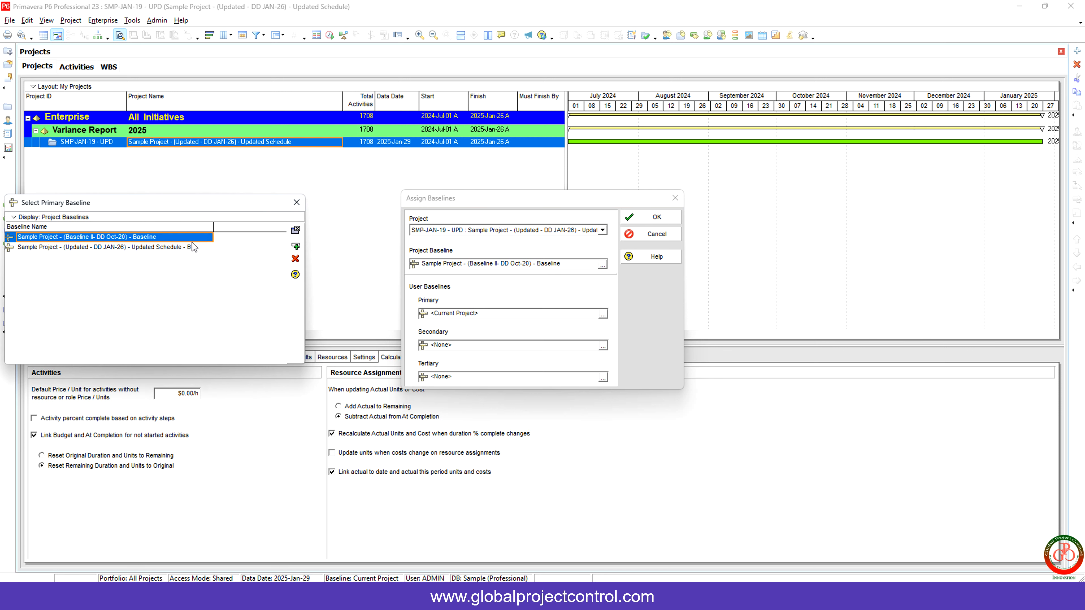
click(175, 247)
click(295, 247)
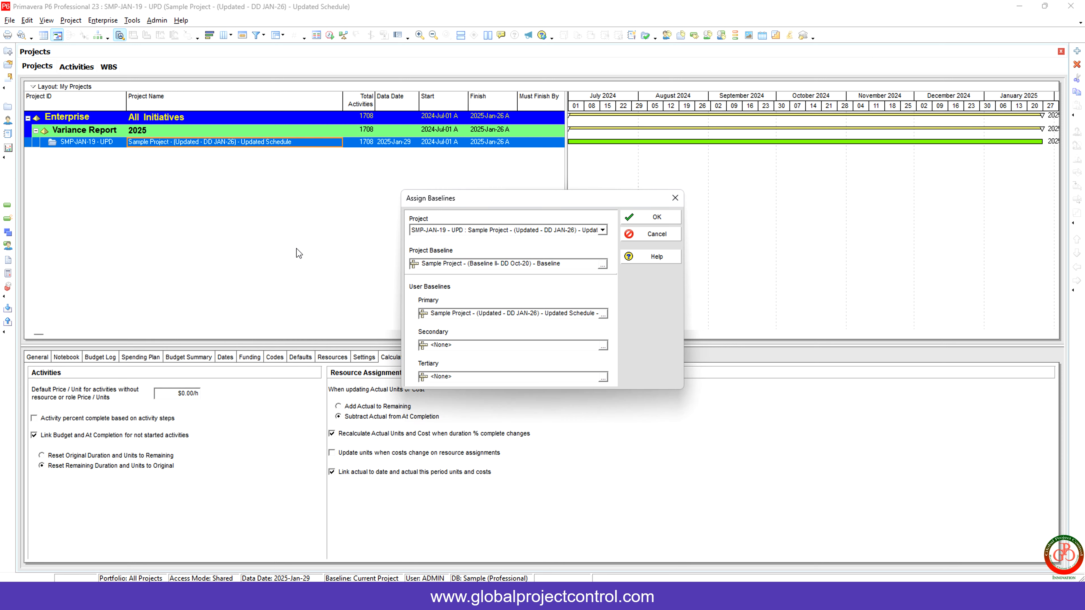
click(657, 217)
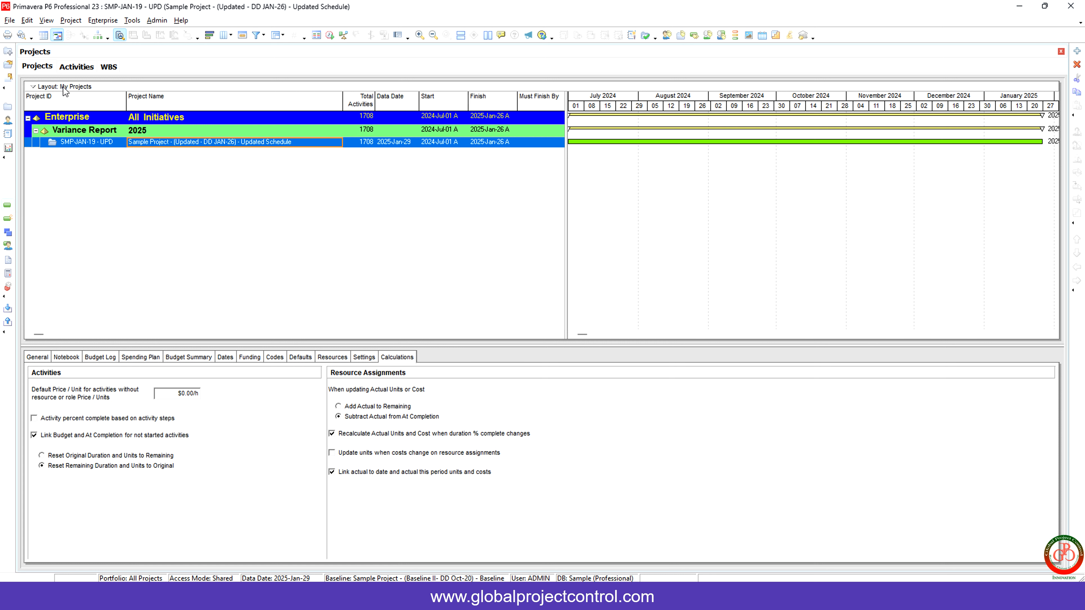
click(77, 67)
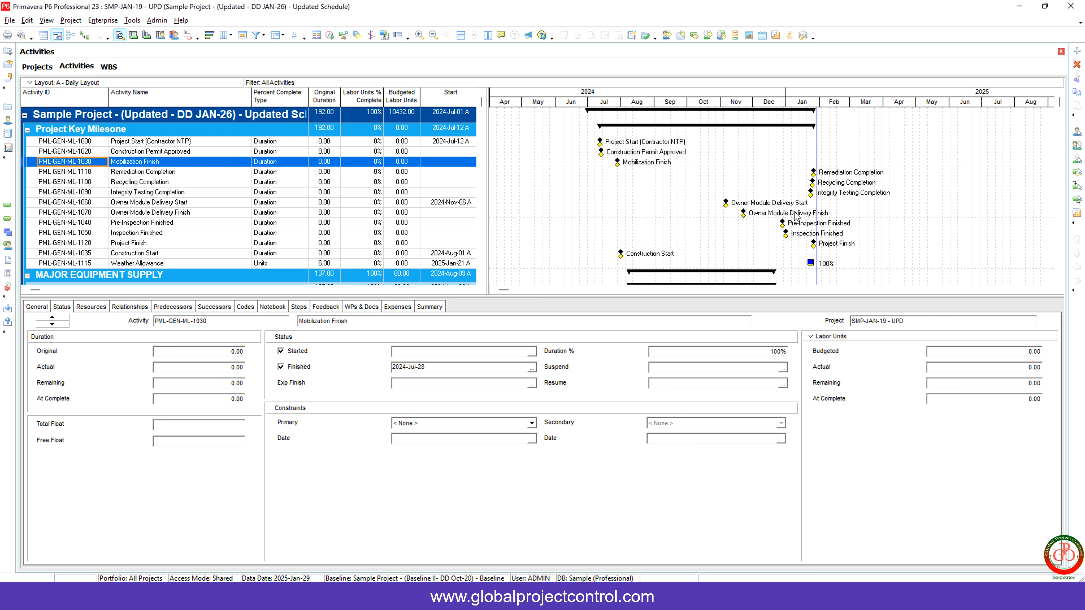
Try to assign Sample Project - (Updated - DD JAN-26) - Updated Schedule - B1 as the project baseline.
click(68, 20)
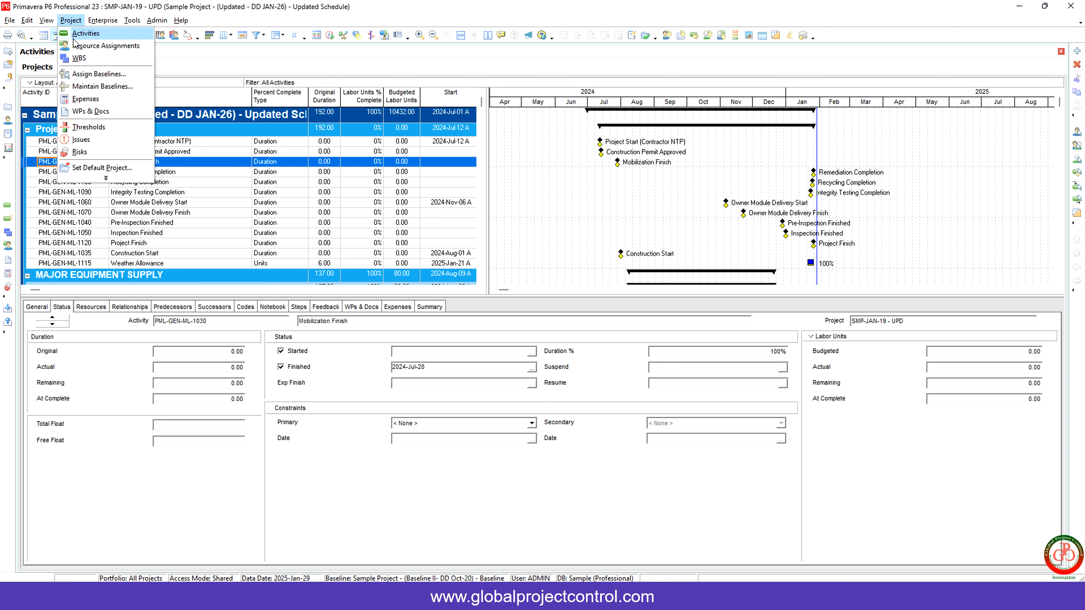
click(86, 76)
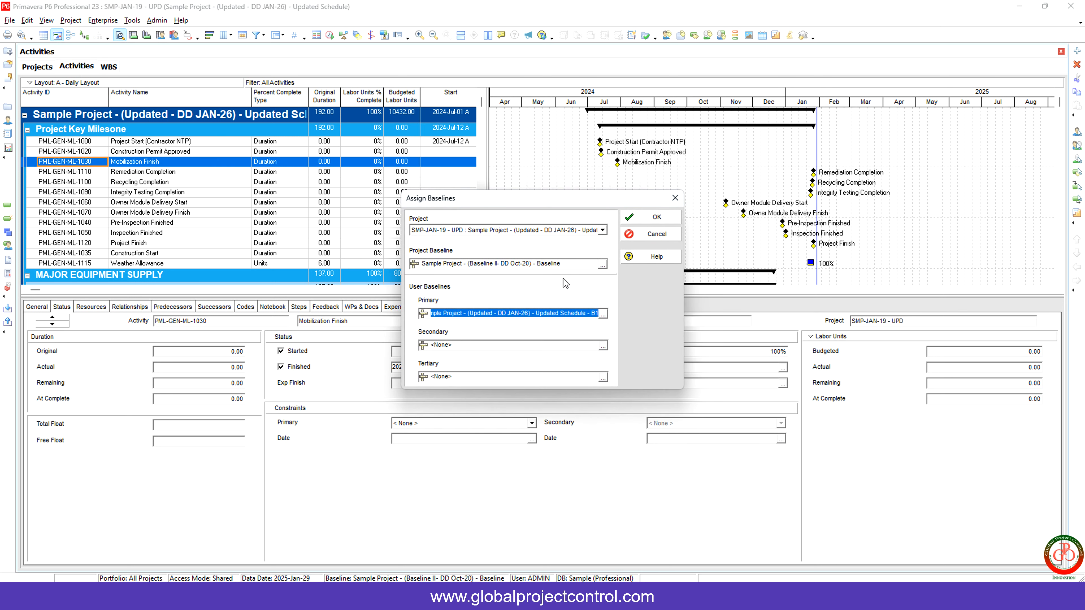
click(602, 265)
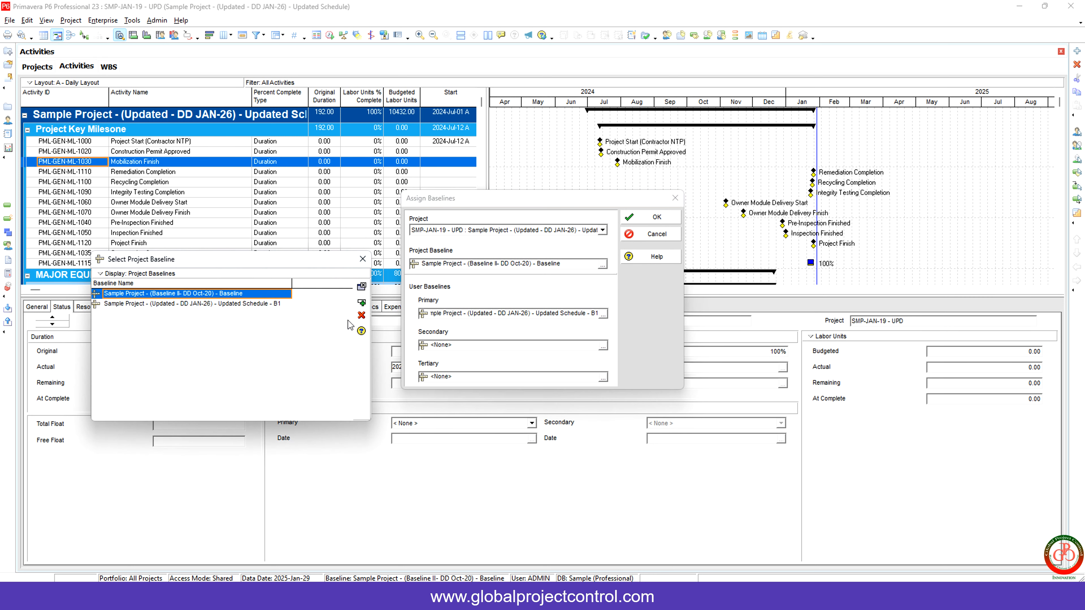
double_click(269, 304)
click(650, 218)
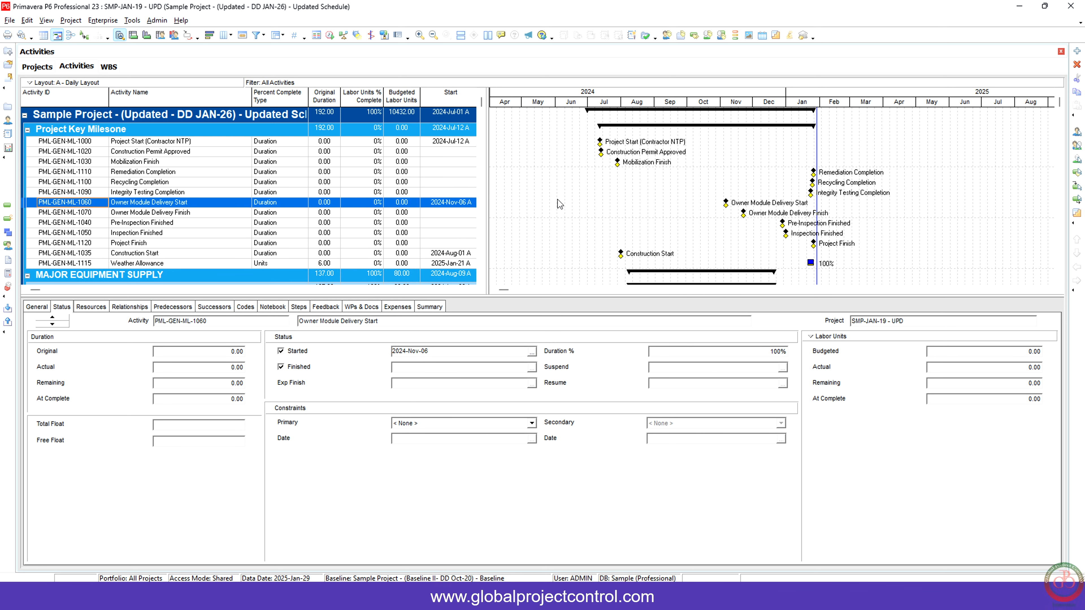
Examine the timescale settings of the Primary Baseline and baseline milestone bars in the Gantt chart's bar definitions.
click(548, 196)
right_click(549, 201)
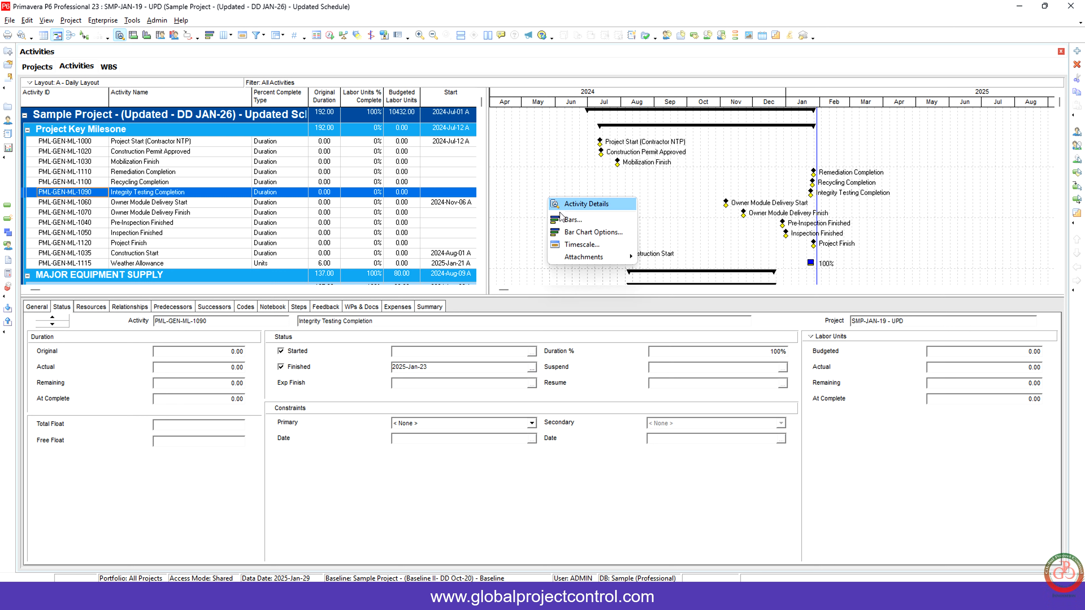
click(572, 220)
click(531, 249)
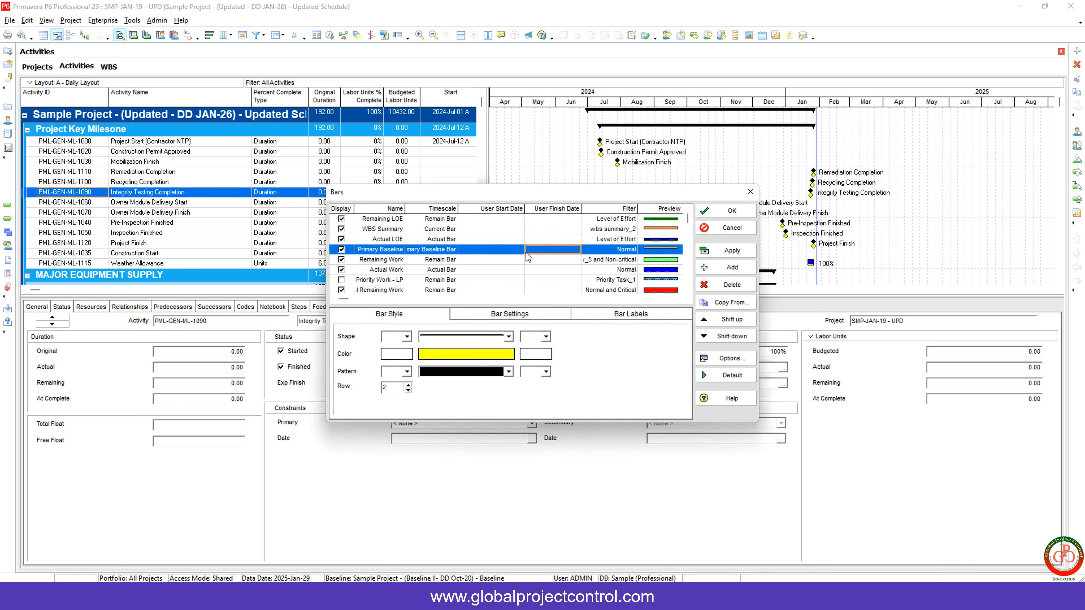
drag(459, 209, 483, 209)
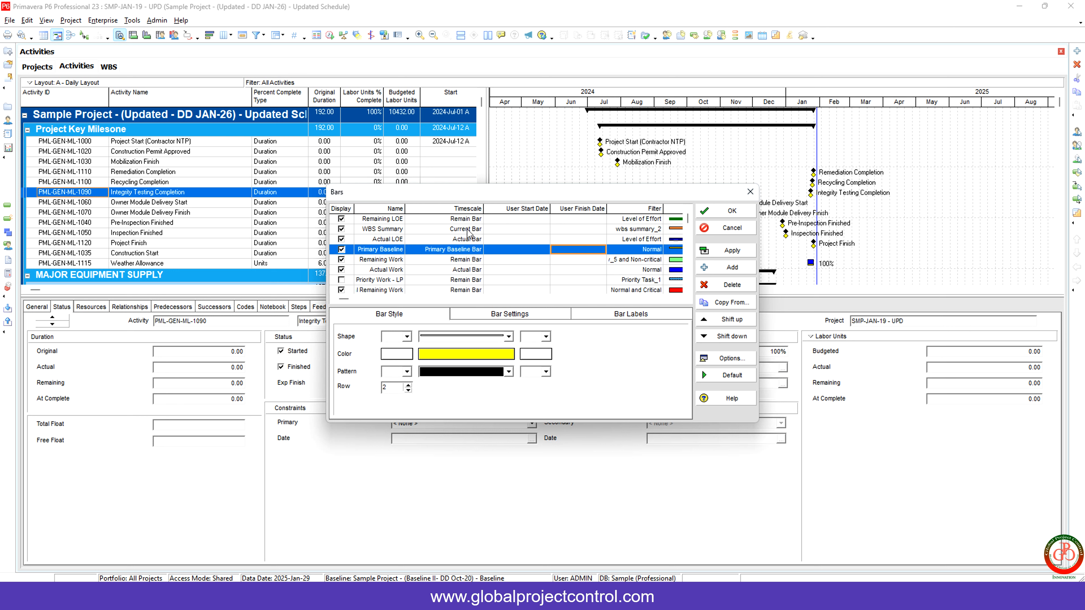
scroll(481, 267, down, 5)
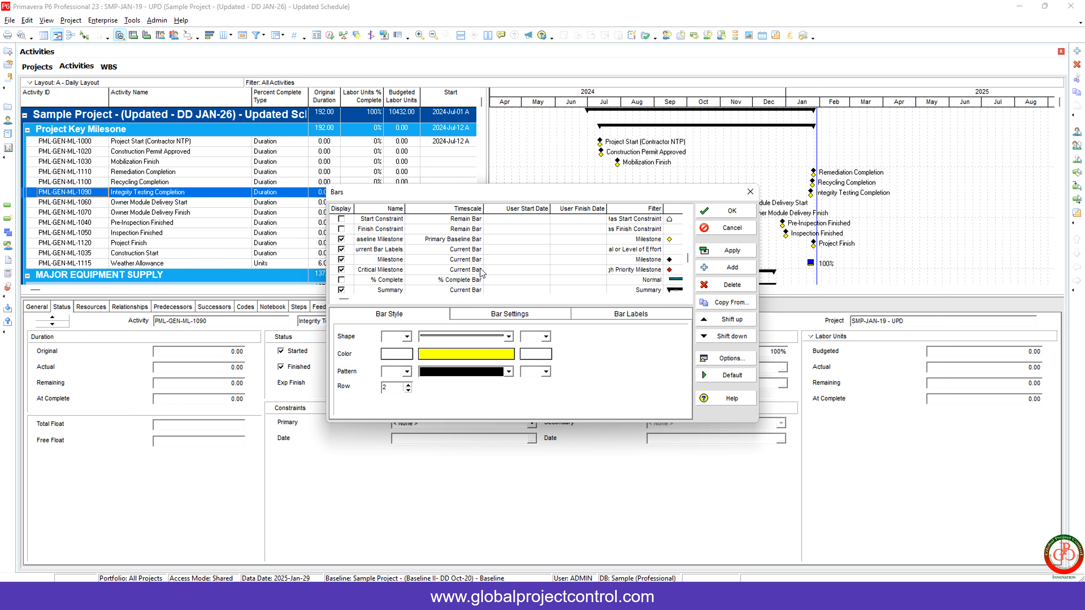
click(464, 241)
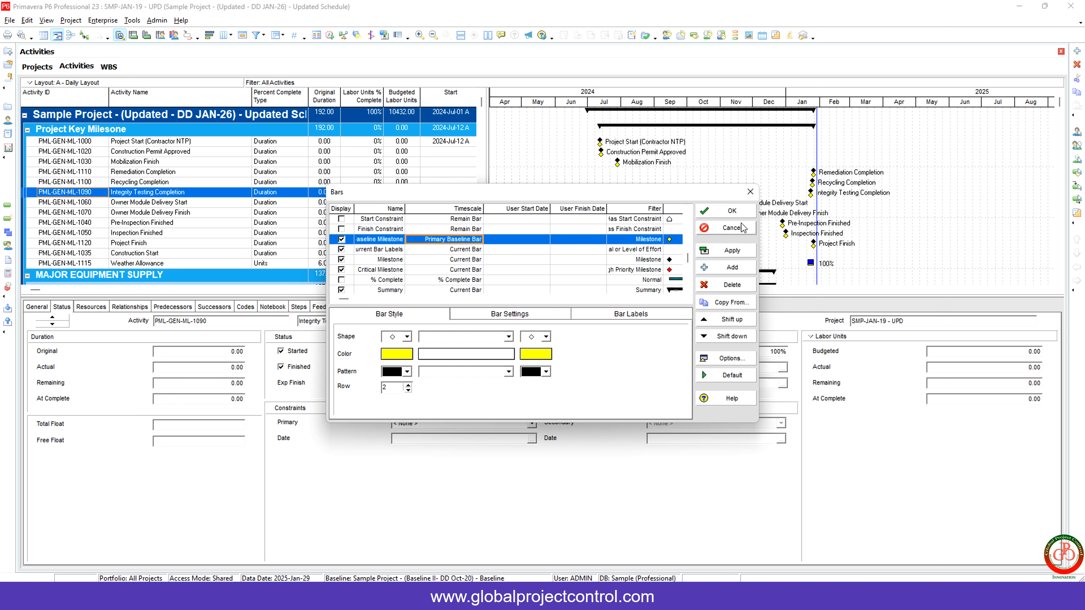
click(731, 211)
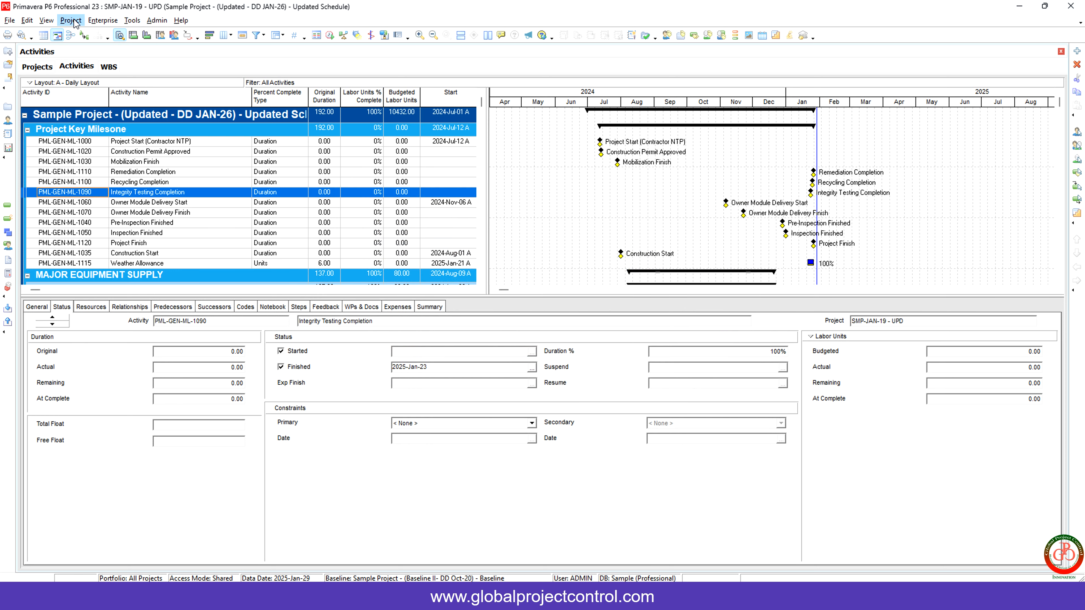
Change the primary user baseline to Sample Project - (Baseline II- DD Oct-20) - Baseline.
click(71, 20)
click(90, 81)
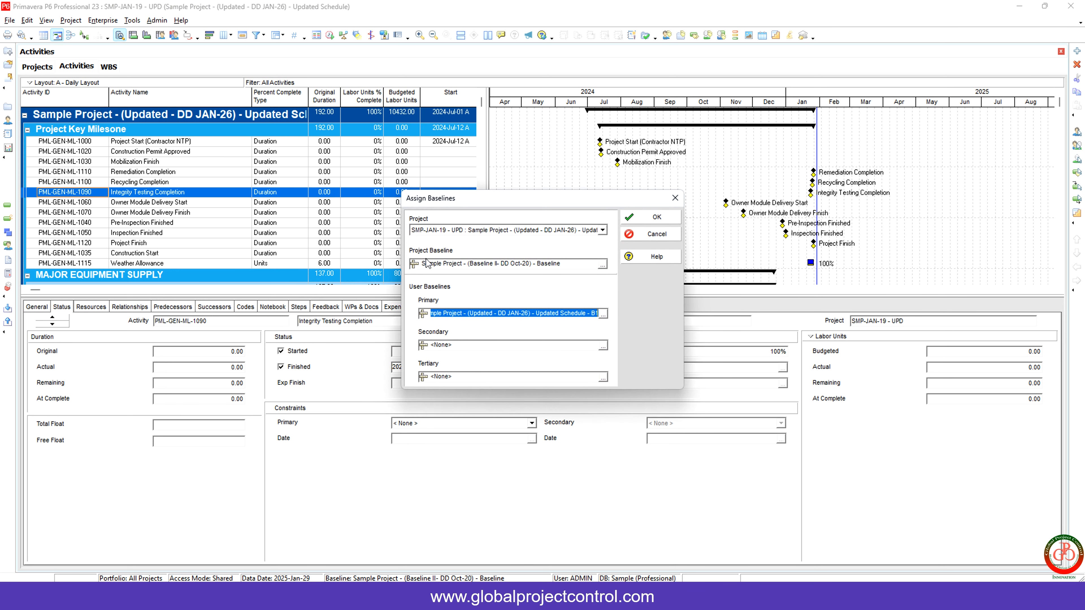
click(603, 315)
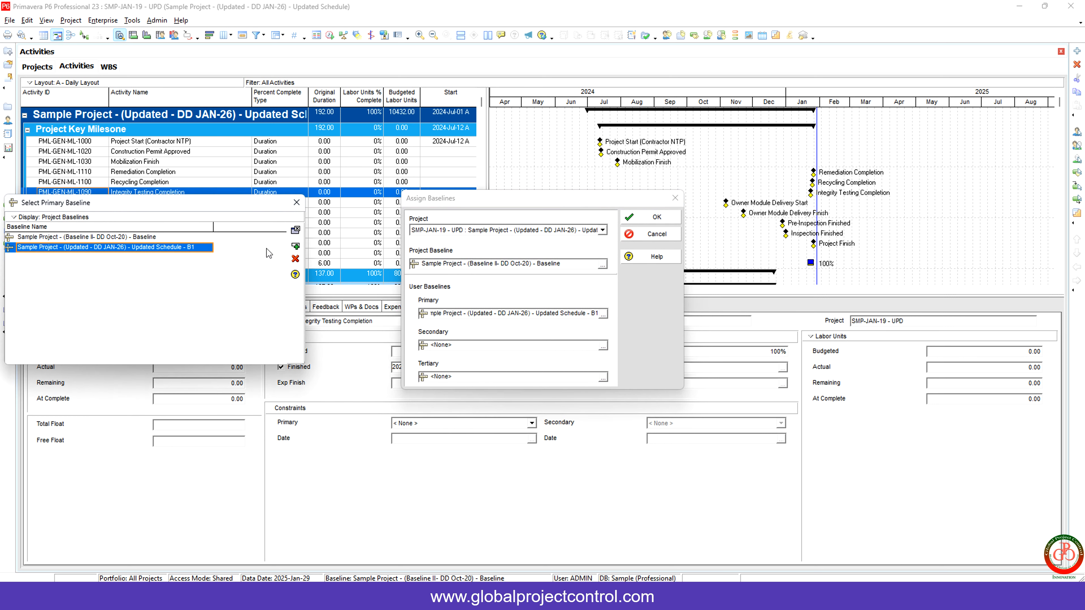
click(146, 237)
double_click(146, 238)
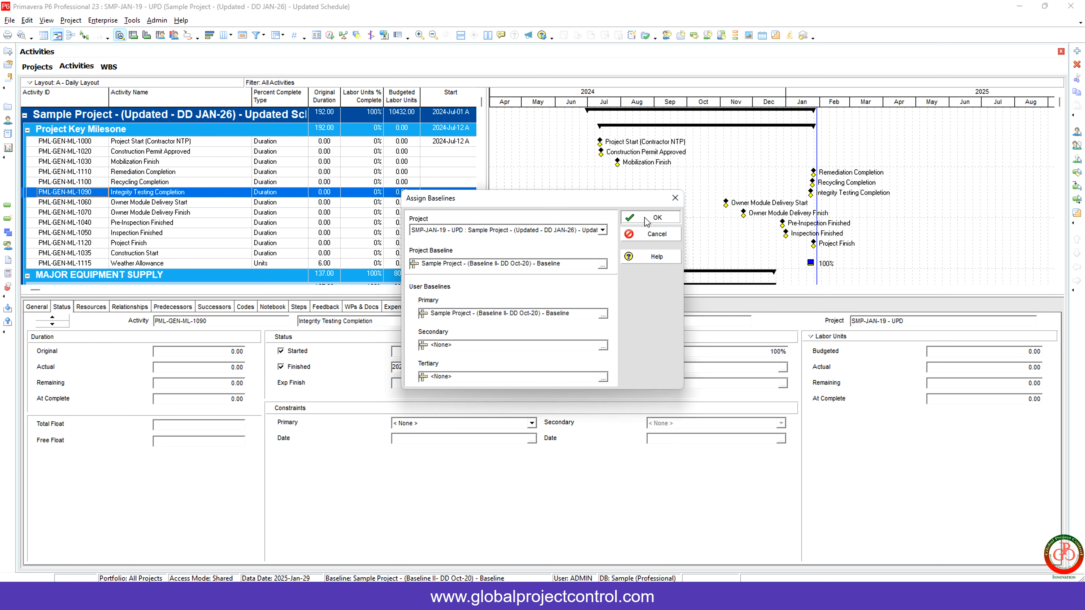
key(Return)
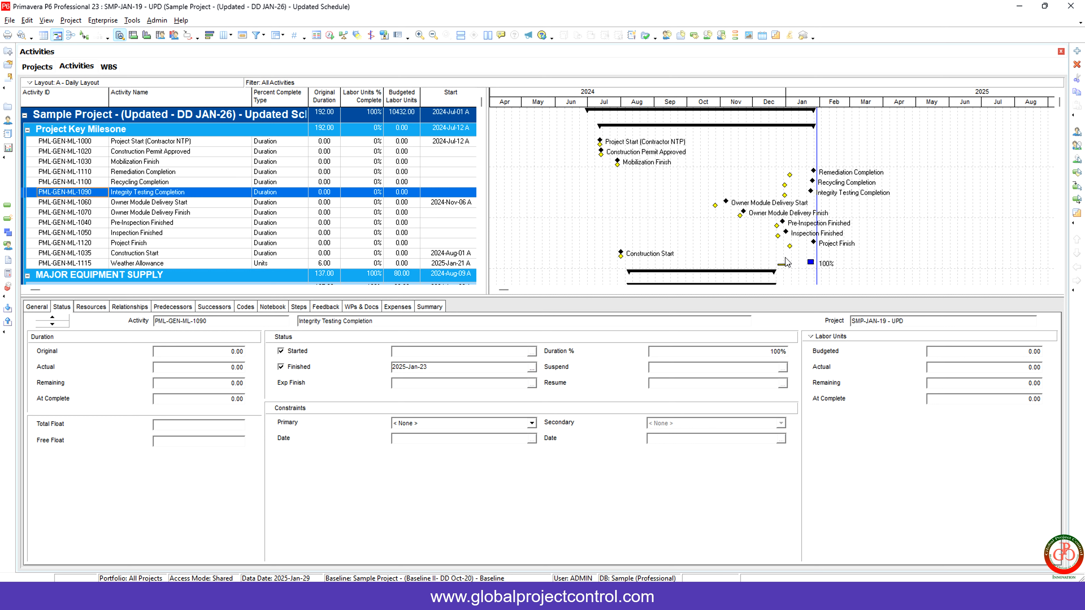
Set the primary user baseline back to Sample Project - (Updated - DD JAN-26) - Updated Schedule - B1.
click(70, 20)
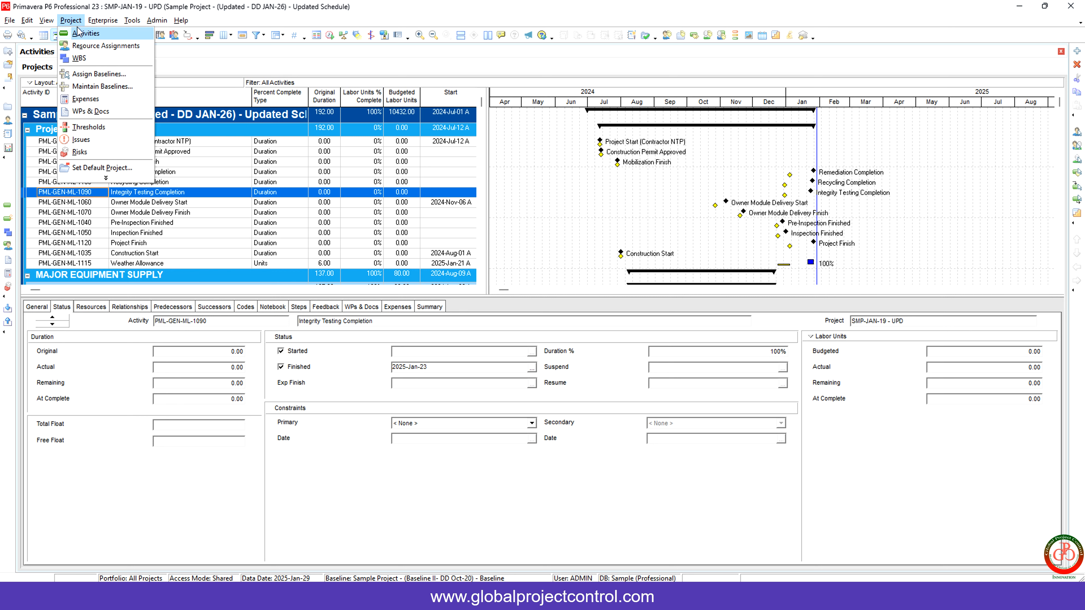
click(100, 73)
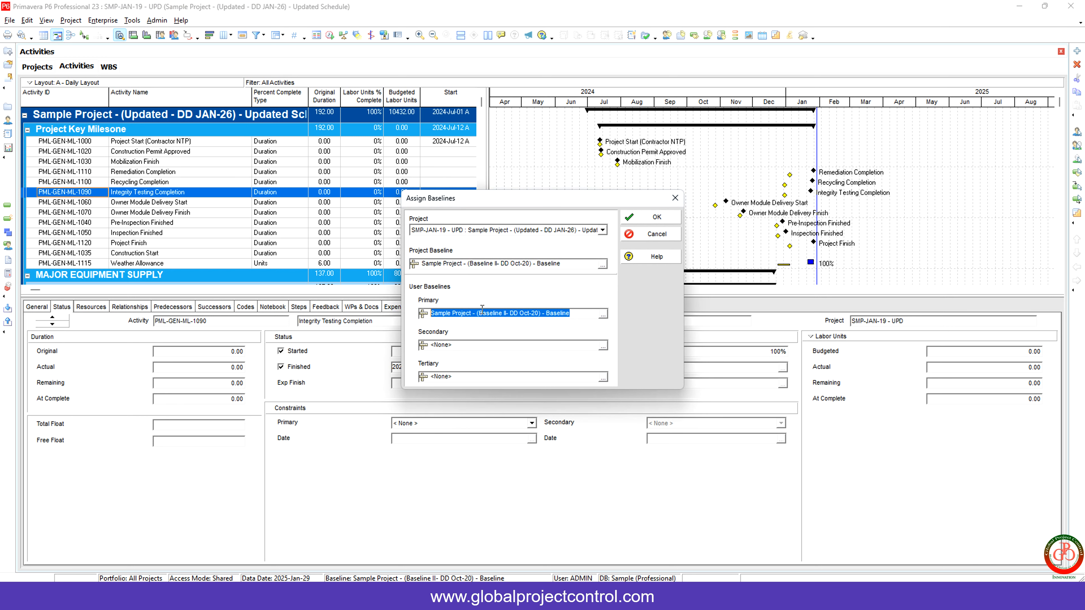
click(603, 315)
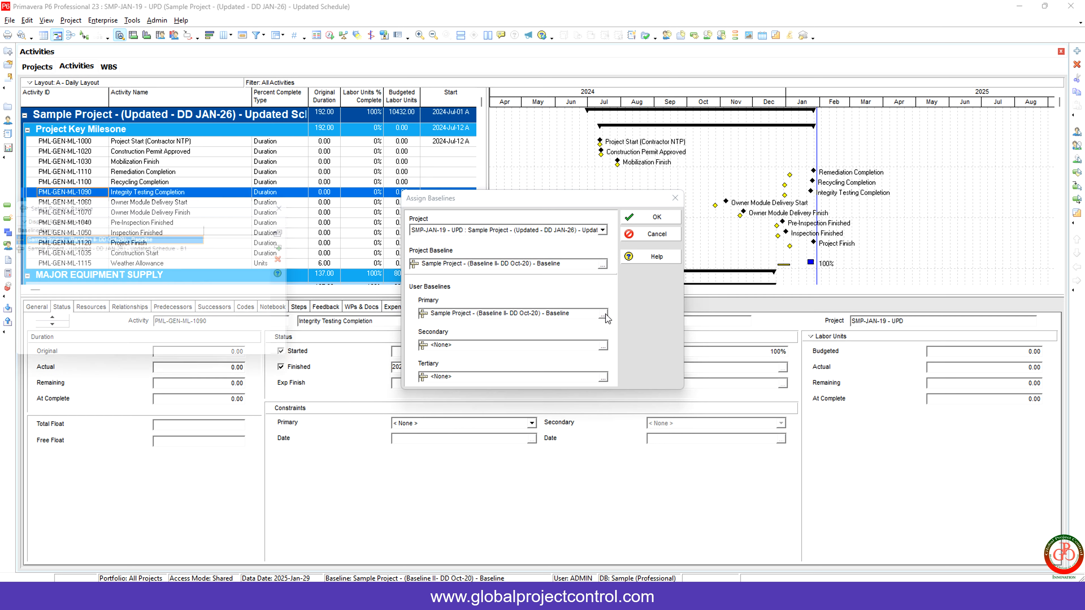
double_click(182, 248)
click(635, 221)
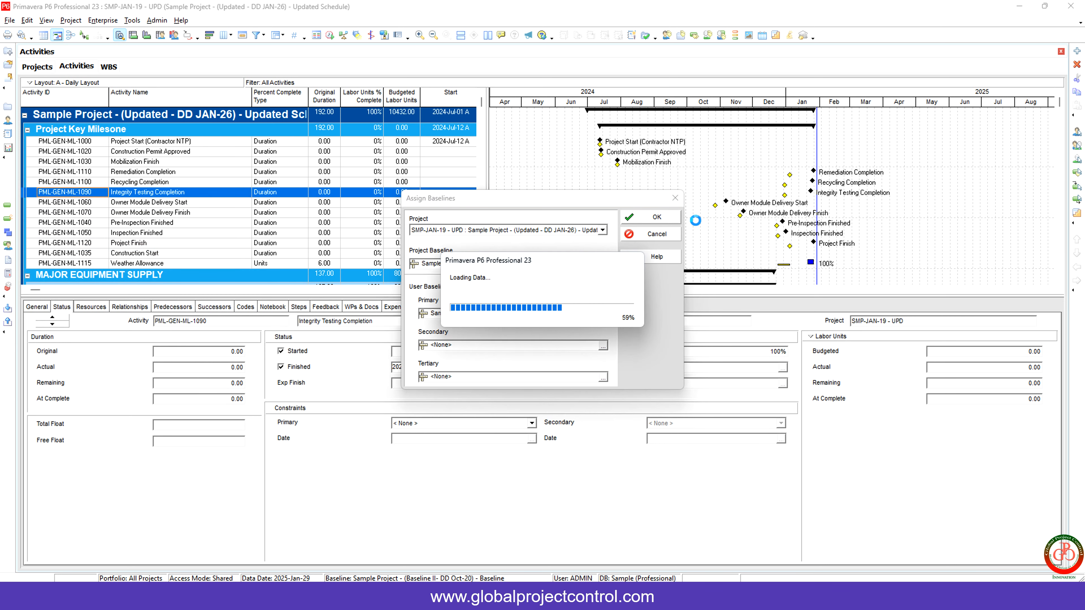